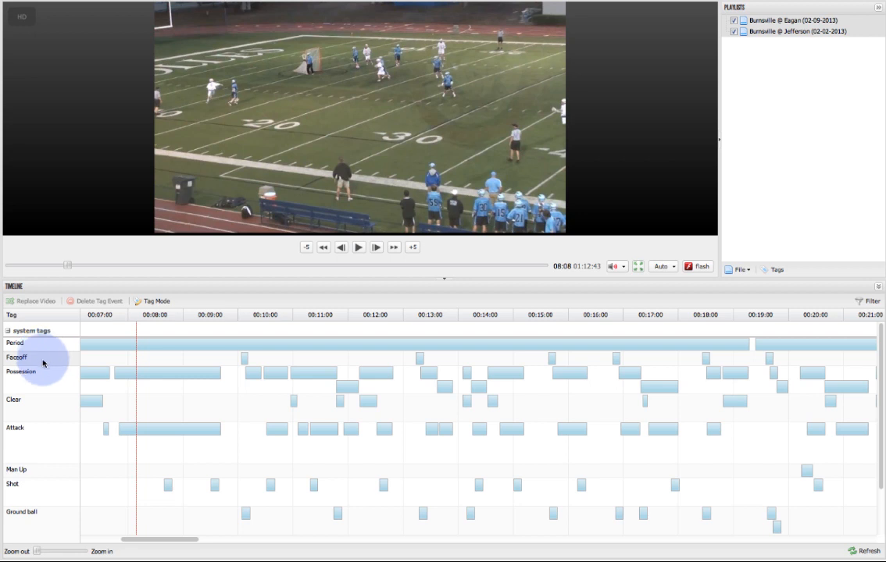
Play the game video from the current position, skip back five seconds, and pause it
{"action": "scroll", "coordinate": [65, 474], "scroll_direction": "down", "scroll_amount": 3}
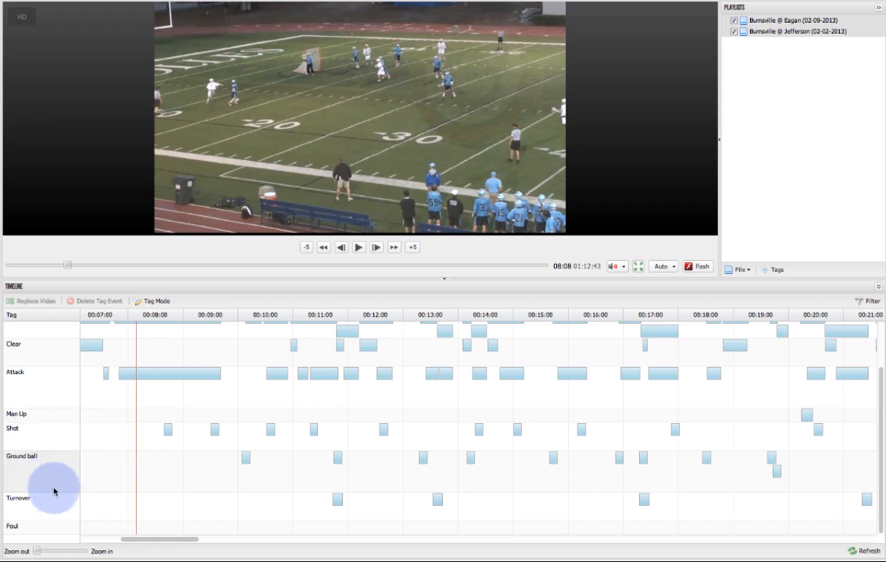
{"action": "scroll", "coordinate": [53, 491], "scroll_direction": "up", "scroll_amount": 3}
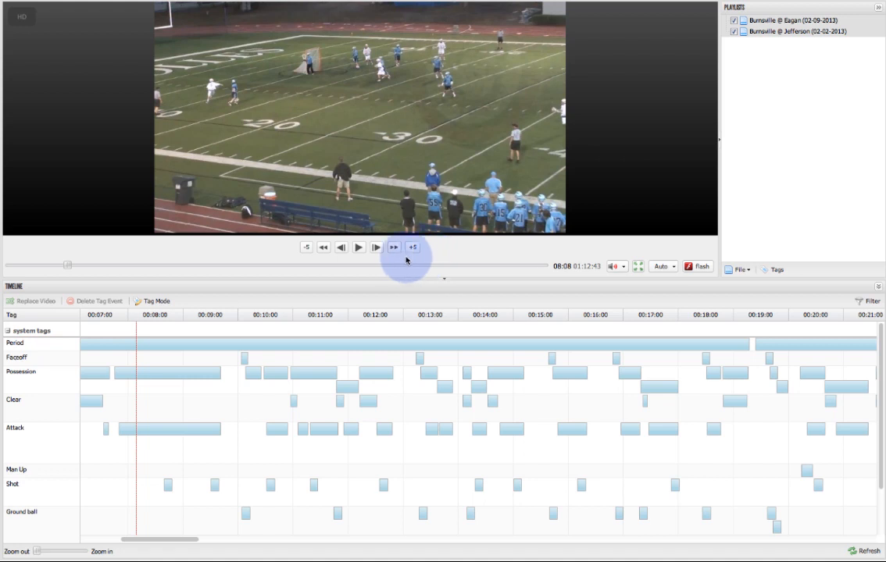
{"action": "left_click", "coordinate": [359, 249]}
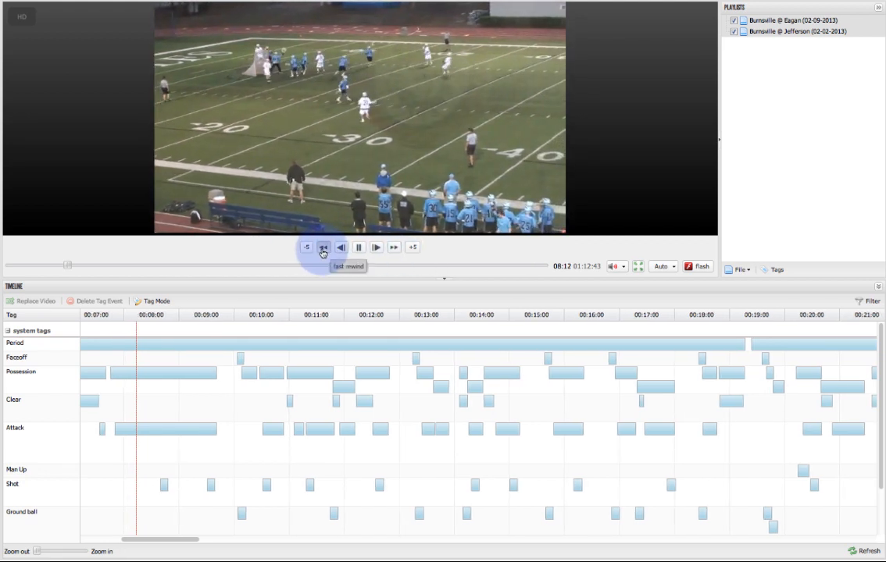
{"action": "left_click", "coordinate": [413, 248]}
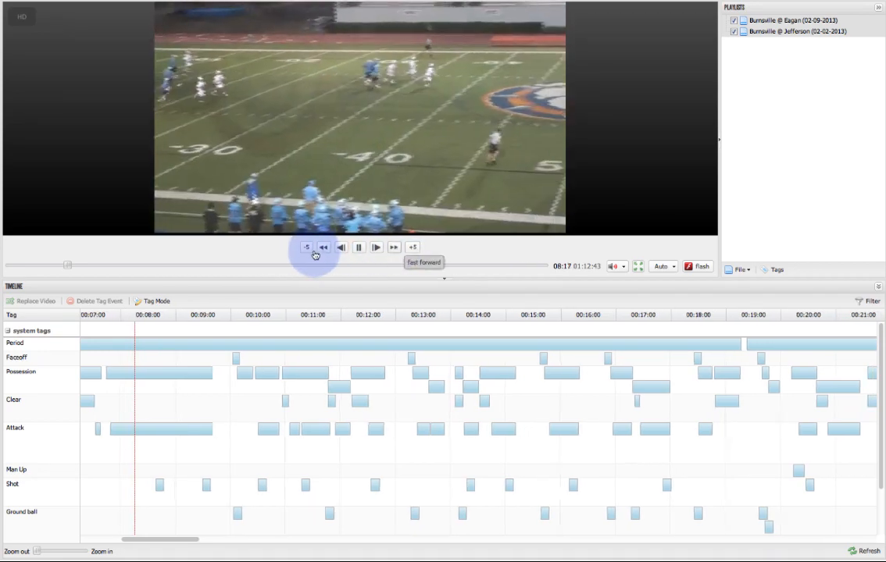
{"action": "left_click", "coordinate": [309, 250]}
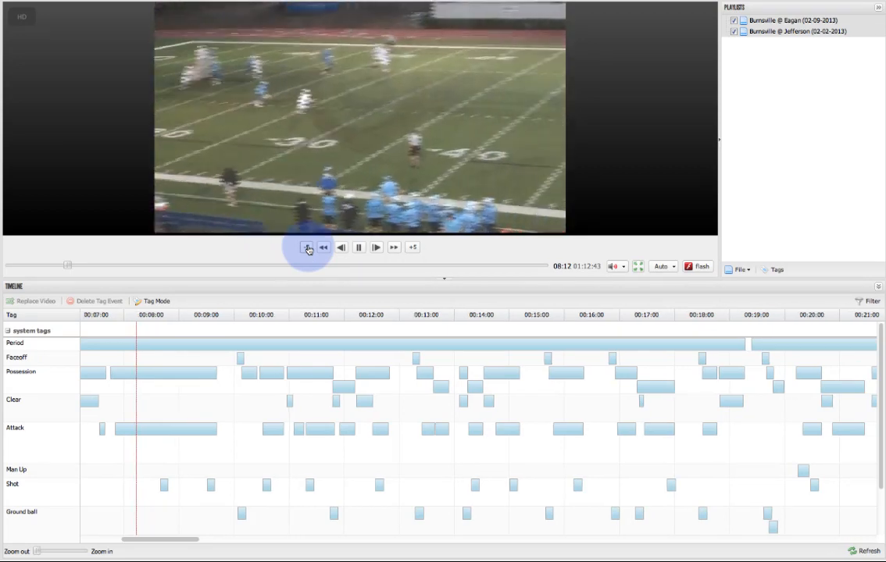
{"action": "left_click", "coordinate": [357, 248]}
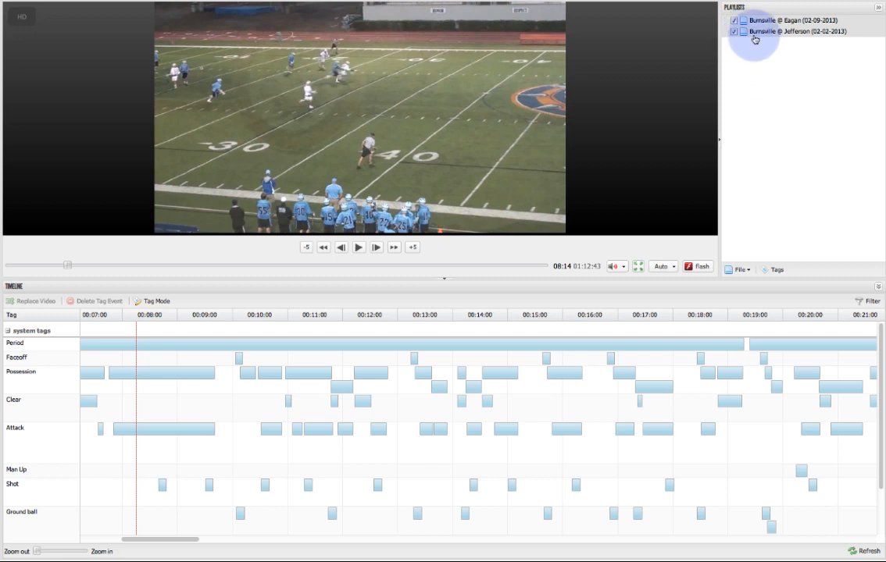
{"action": "left_click", "coordinate": [741, 271]}
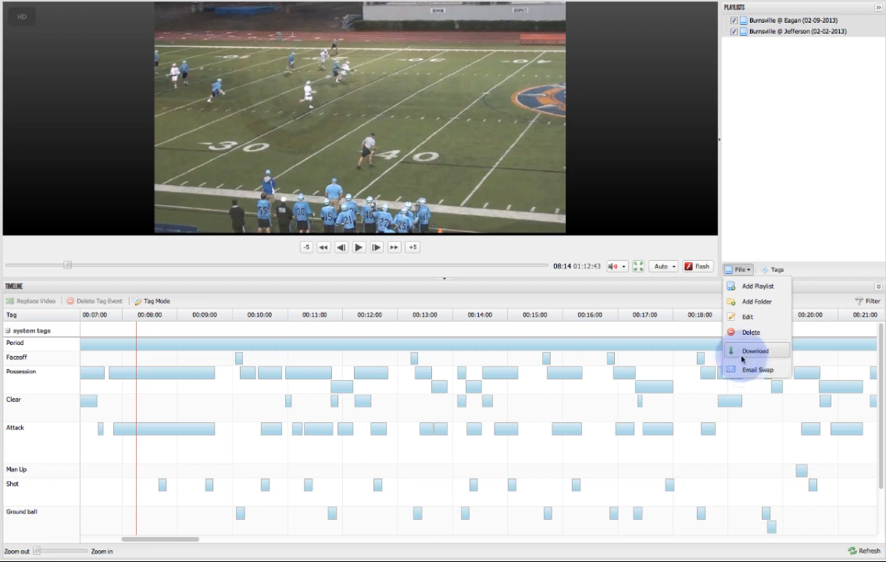
{"action": "left_click", "coordinate": [688, 296]}
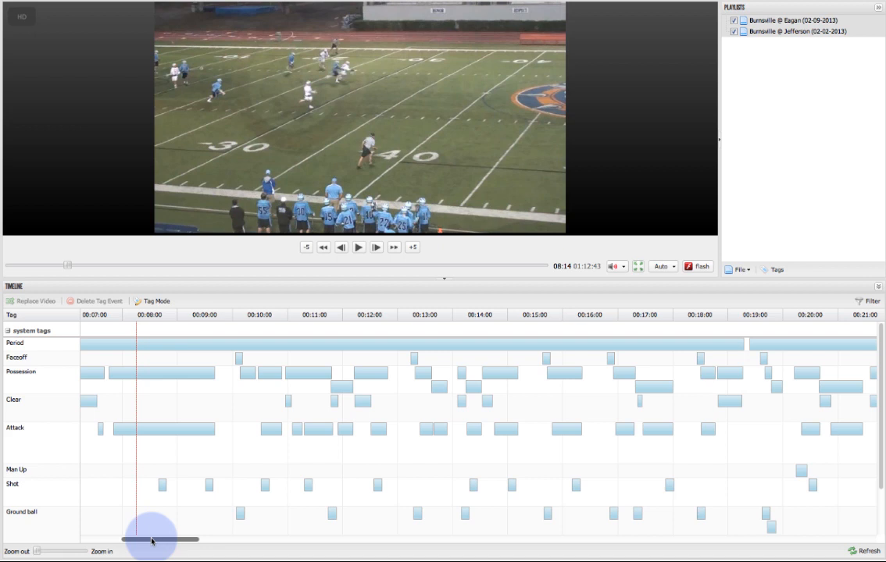
Play the long Attack event starting at about 00:04:12 in Burnsville @ Jefferson, and pause the video
{"action": "left_click_drag", "start_coordinate": [151, 540], "coordinate": [92, 540]}
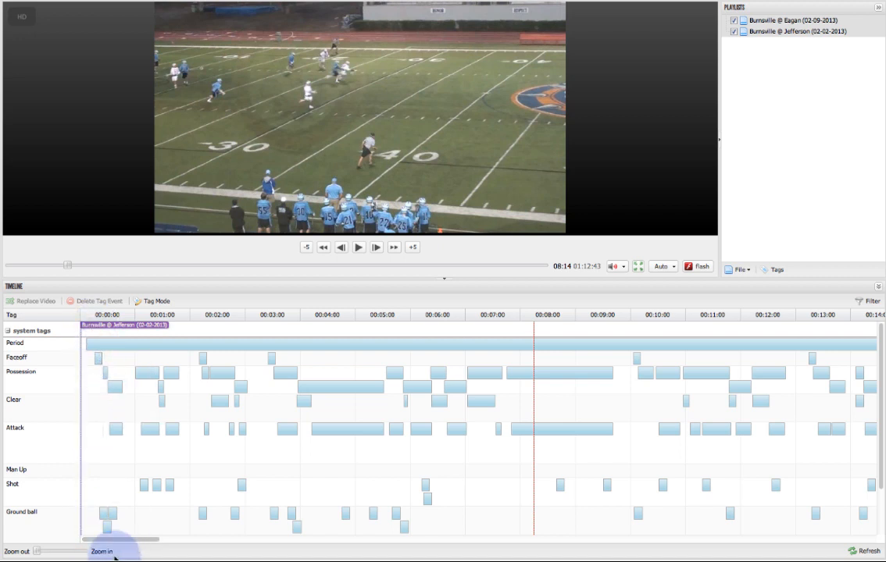
{"action": "left_click_drag", "start_coordinate": [113, 545], "coordinate": [468, 536]}
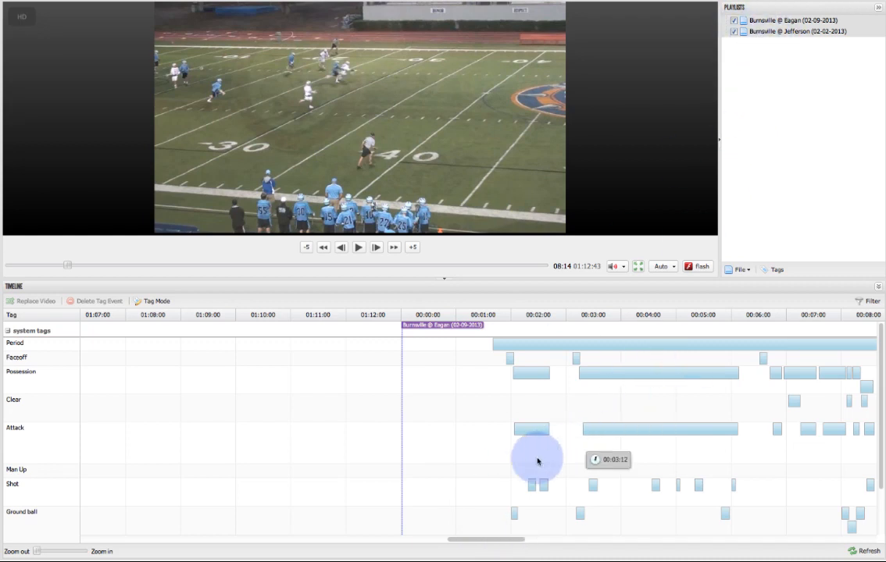
{"action": "left_click_drag", "start_coordinate": [484, 540], "coordinate": [90, 544]}
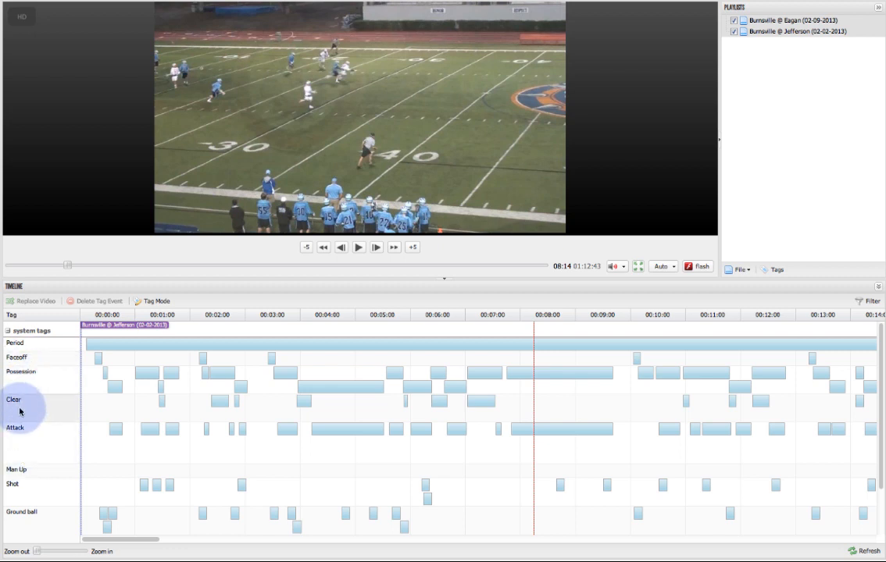
{"action": "scroll", "coordinate": [35, 468], "scroll_direction": "down", "scroll_amount": 3}
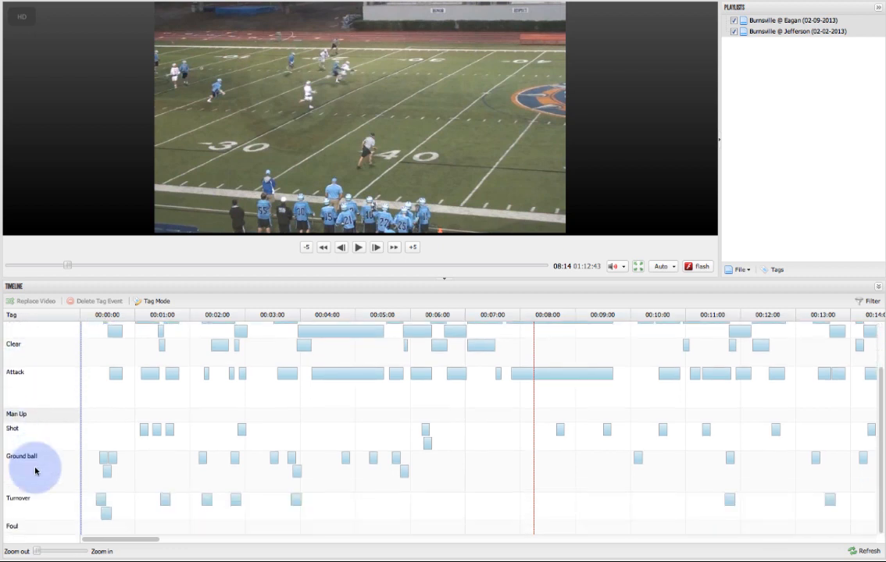
{"action": "scroll", "coordinate": [34, 461], "scroll_direction": "up", "scroll_amount": 2}
{"action": "scroll", "coordinate": [35, 470], "scroll_direction": "up", "scroll_amount": 1}
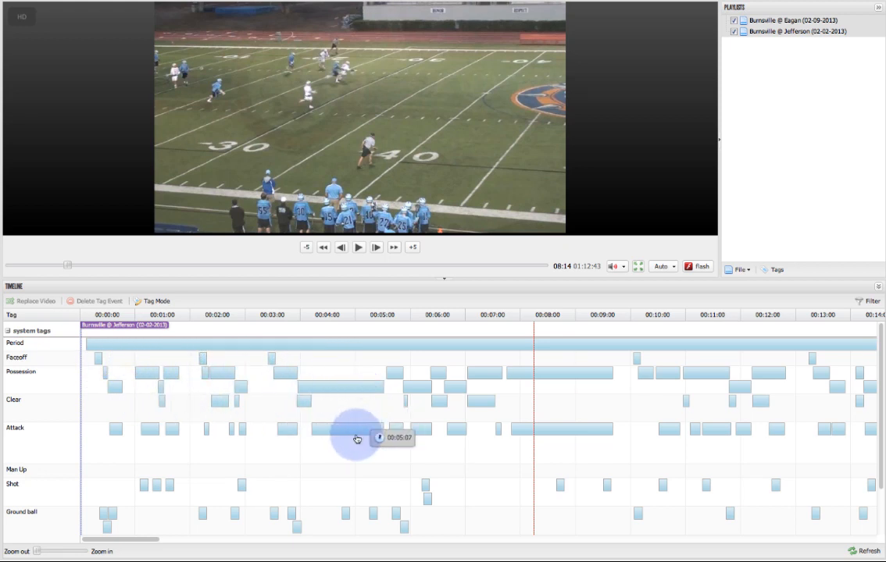
{"action": "left_click", "coordinate": [309, 442]}
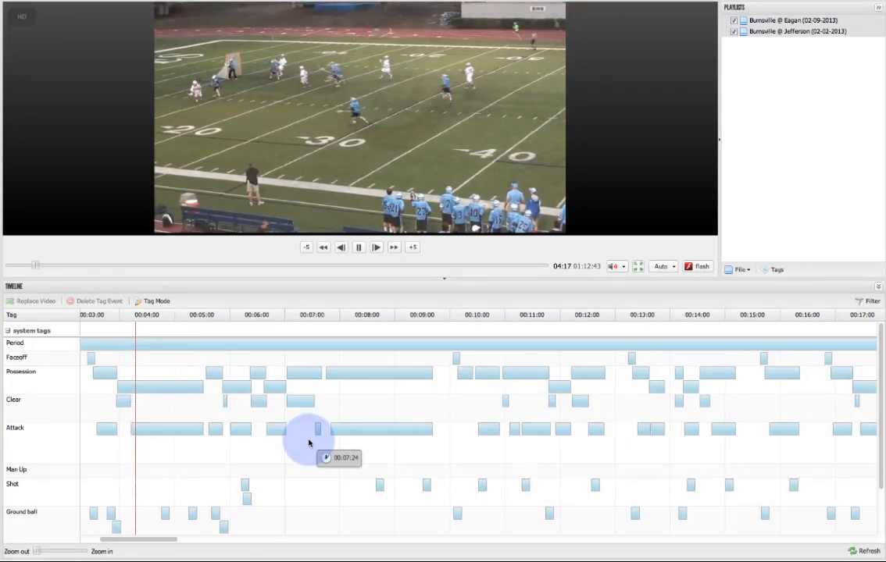
{"action": "left_click", "coordinate": [360, 249]}
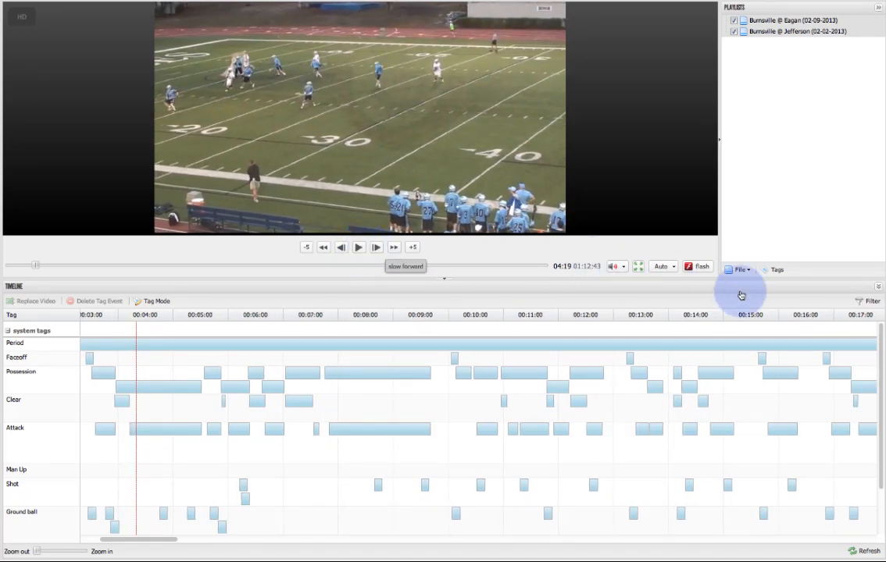
Filter both game playlists for Possession events of the Burnsville team
{"action": "left_click", "coordinate": [865, 301]}
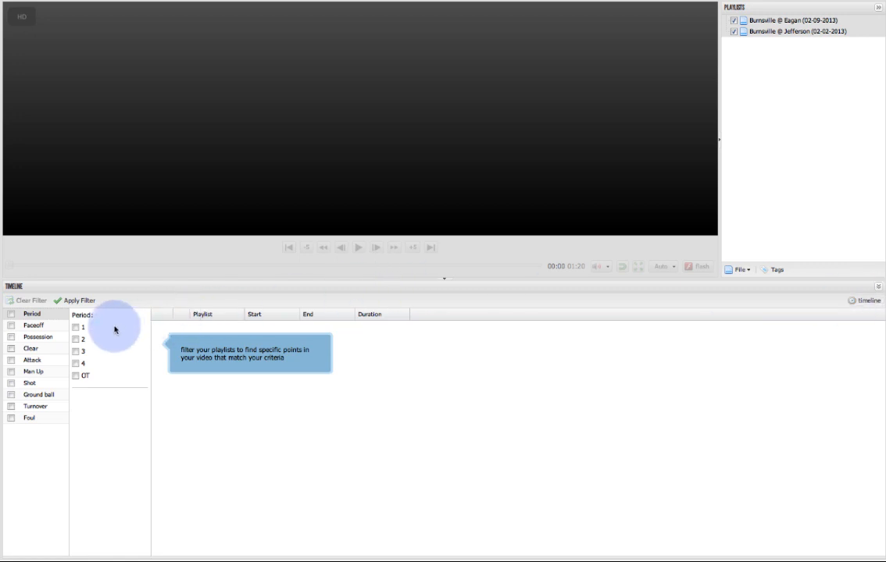
{"action": "left_click", "coordinate": [37, 335]}
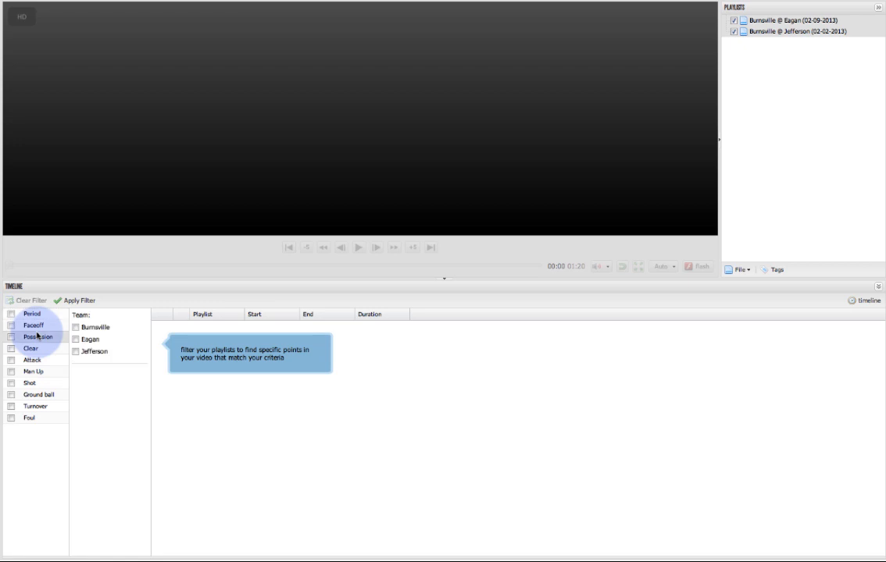
{"action": "left_click", "coordinate": [75, 328]}
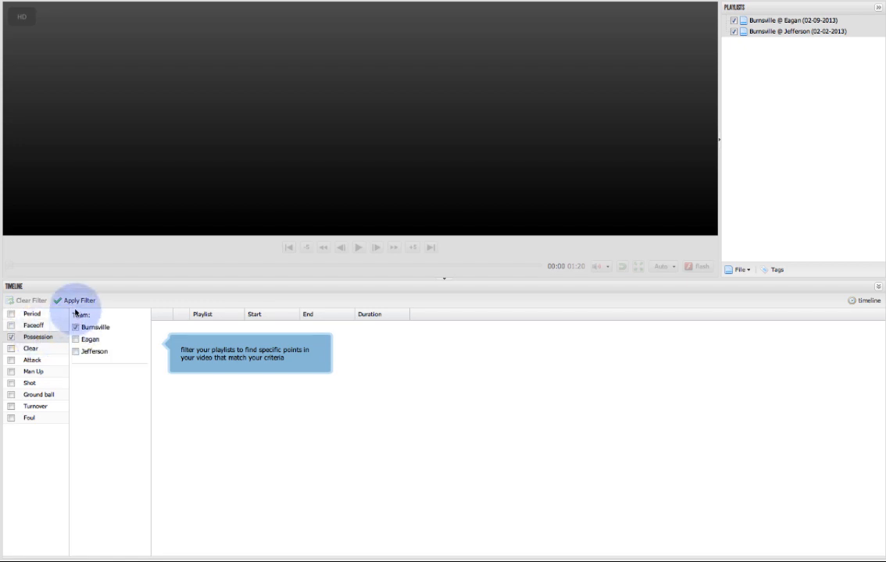
{"action": "left_click", "coordinate": [77, 306]}
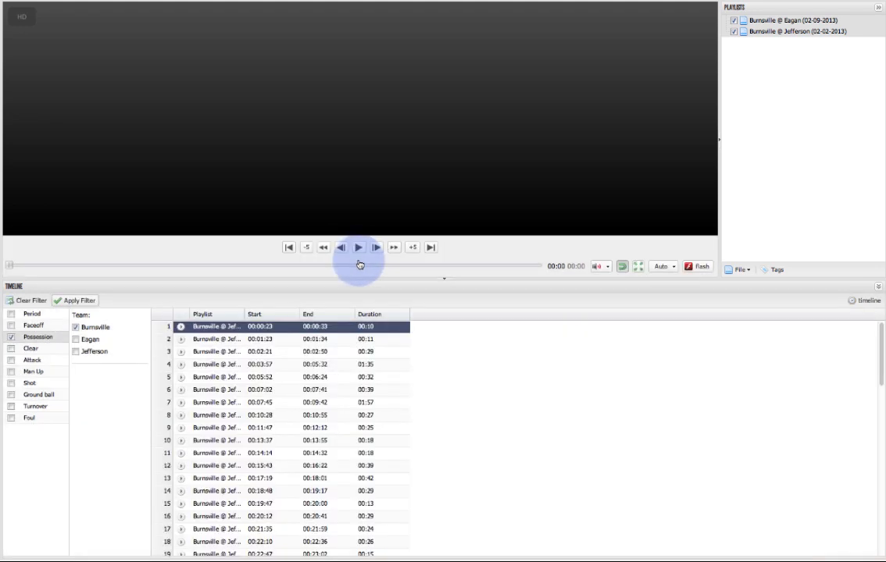
Play the first filtered possession clip in slow motion, skip to the second clip, and pause it
{"action": "scroll", "coordinate": [282, 434], "scroll_direction": "down", "scroll_amount": 5}
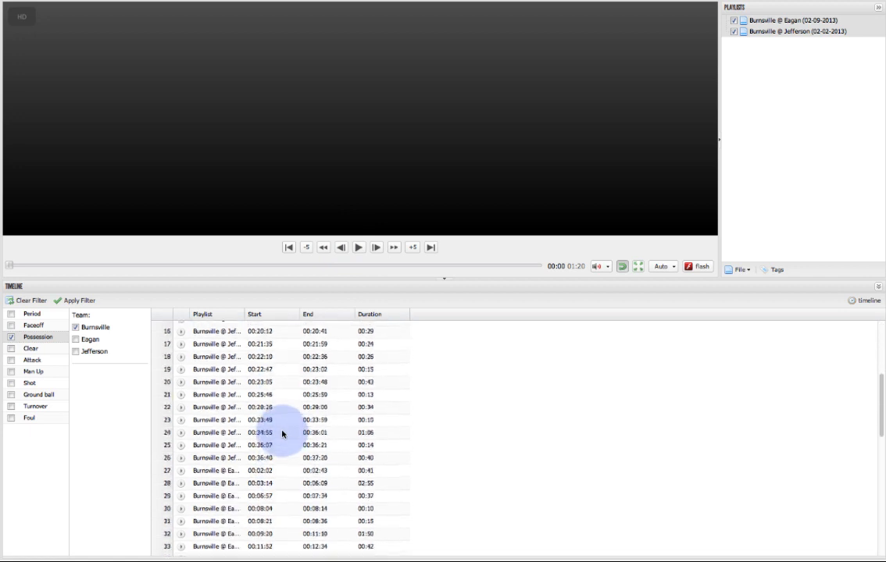
{"action": "scroll", "coordinate": [282, 435], "scroll_direction": "down", "scroll_amount": 8}
{"action": "scroll", "coordinate": [282, 434], "scroll_direction": "up", "scroll_amount": 15}
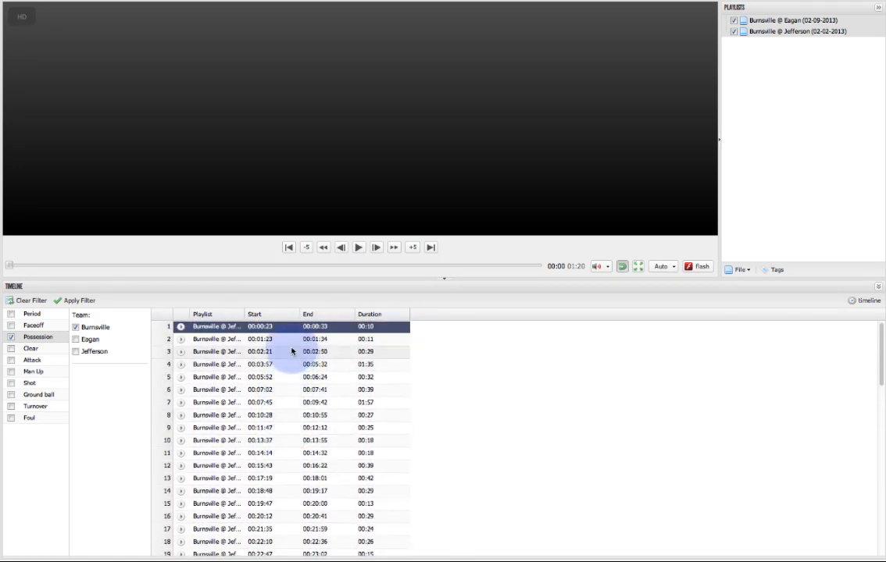
{"action": "left_click", "coordinate": [358, 248]}
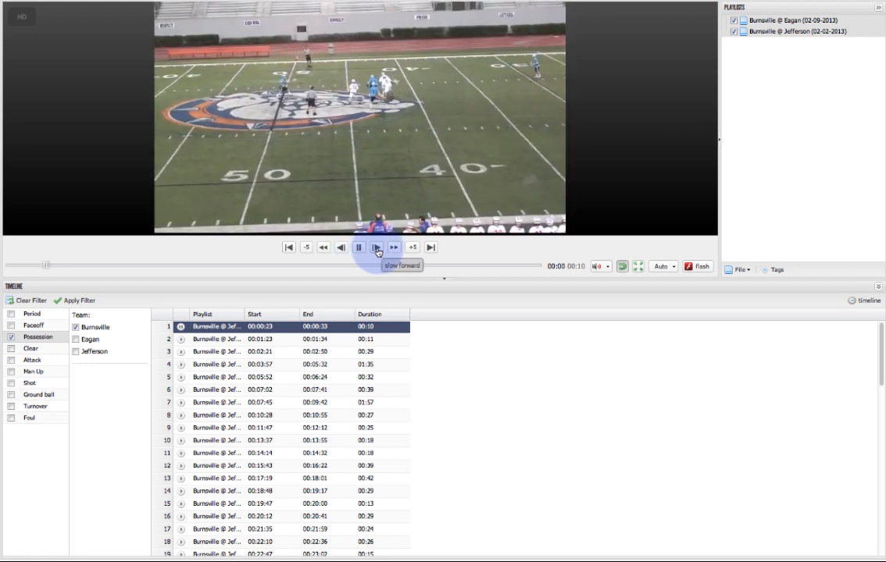
{"action": "left_click", "coordinate": [380, 252]}
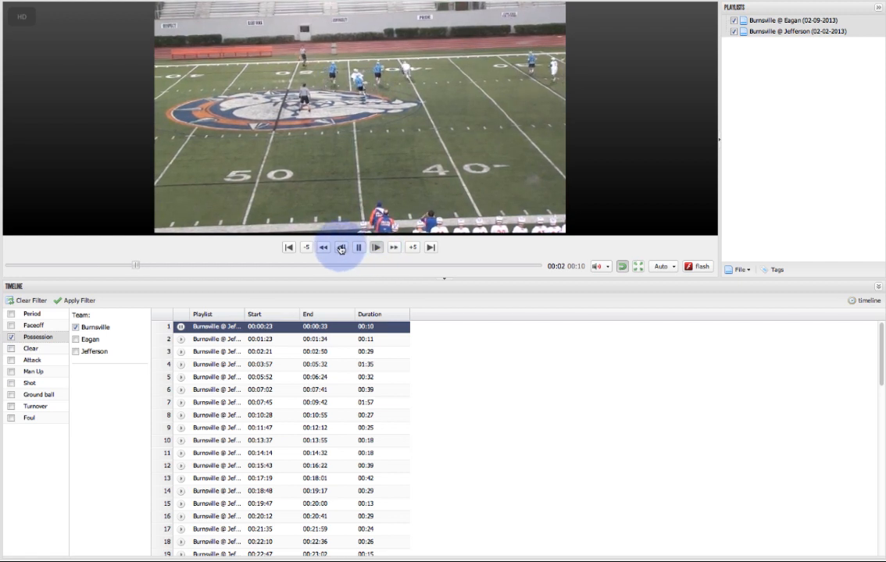
{"action": "left_click", "coordinate": [432, 248]}
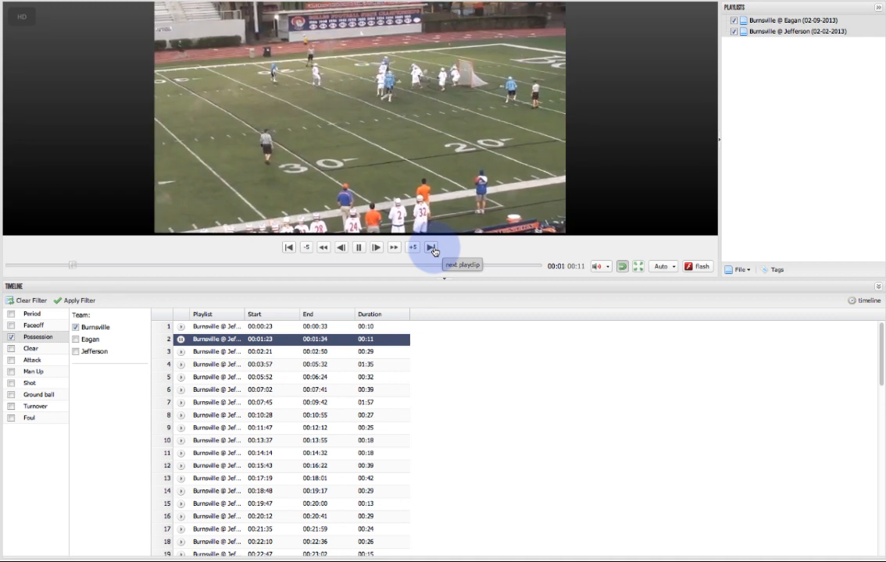
{"action": "left_click", "coordinate": [360, 249]}
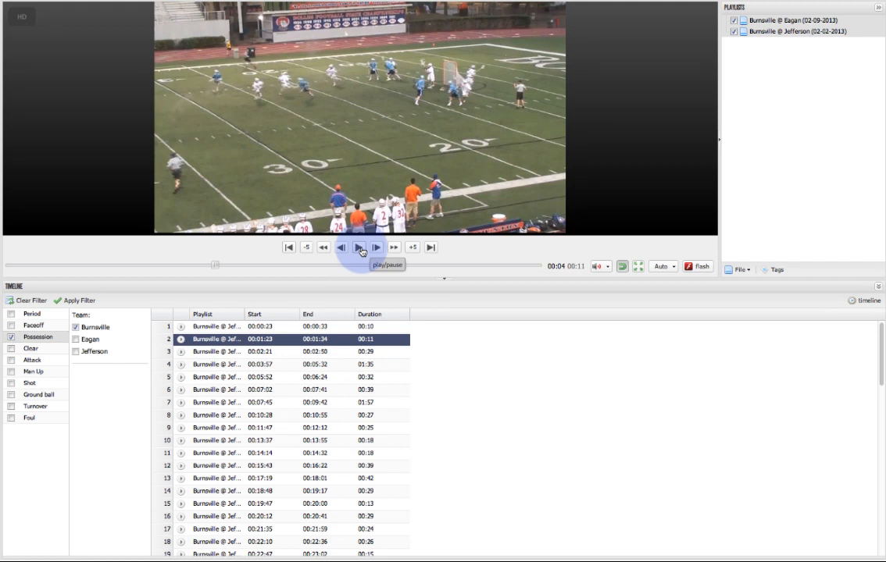
Add failed clears to the Burnsville possession filter, and play the first matching clip briefly
{"action": "left_click", "coordinate": [25, 351]}
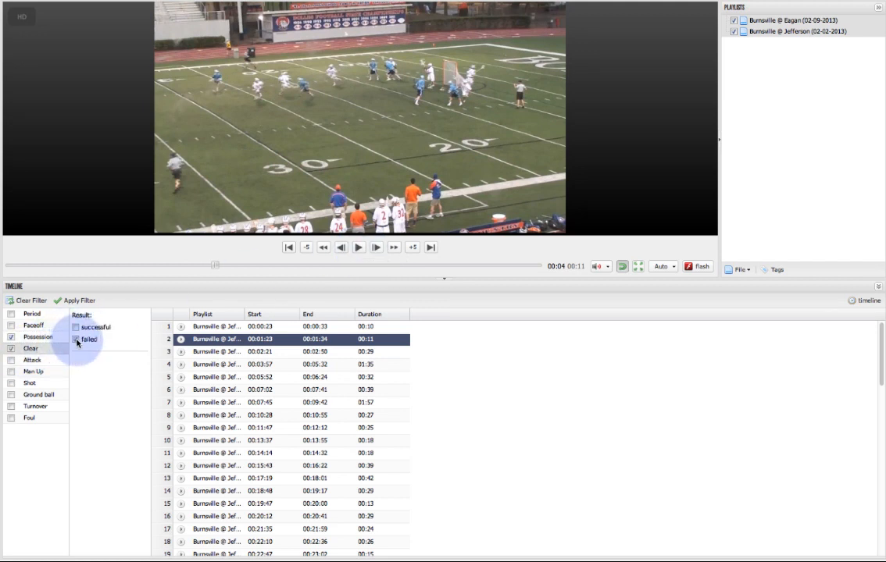
{"action": "left_click", "coordinate": [79, 301]}
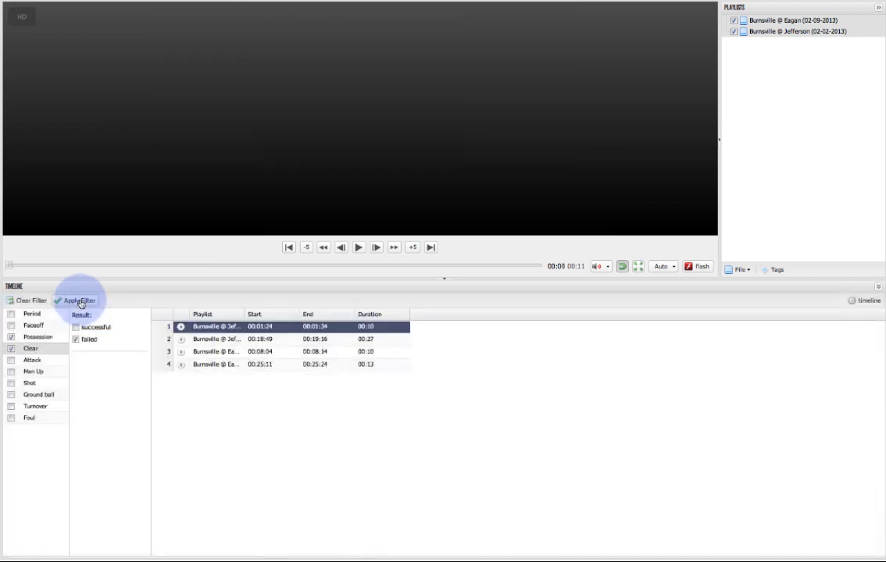
{"action": "left_click", "coordinate": [357, 248]}
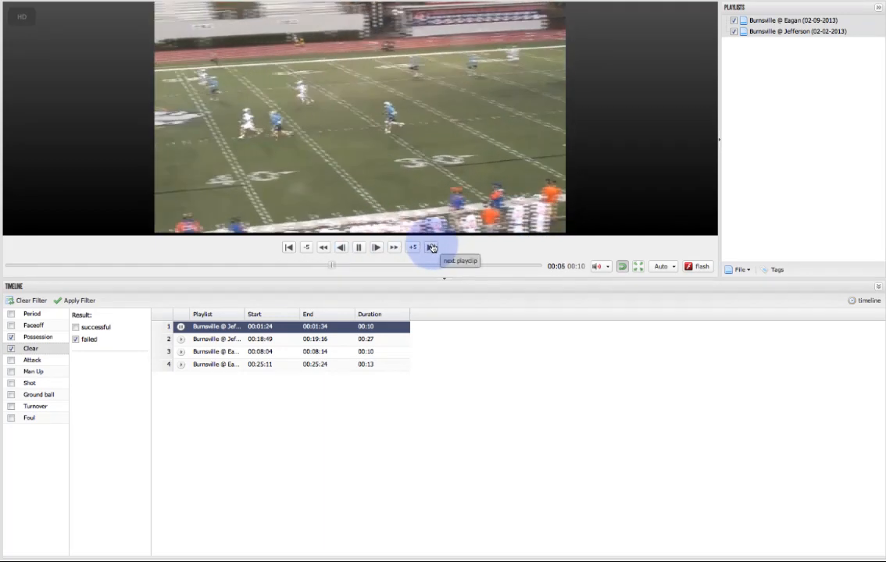
{"action": "left_click", "coordinate": [360, 248]}
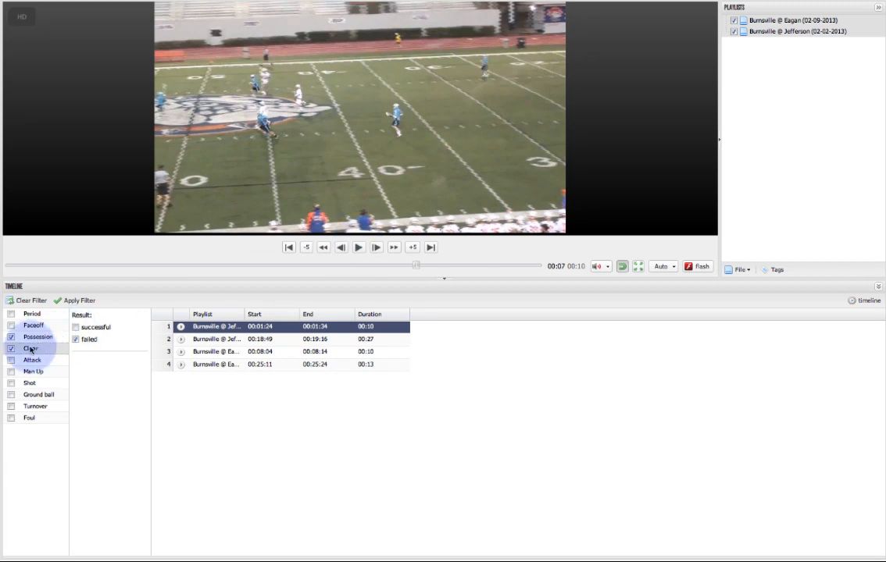
Replace the Clear tag with Shot in the possession filter, keeping any shot result, and play the first matching clip
{"action": "left_click", "coordinate": [10, 383]}
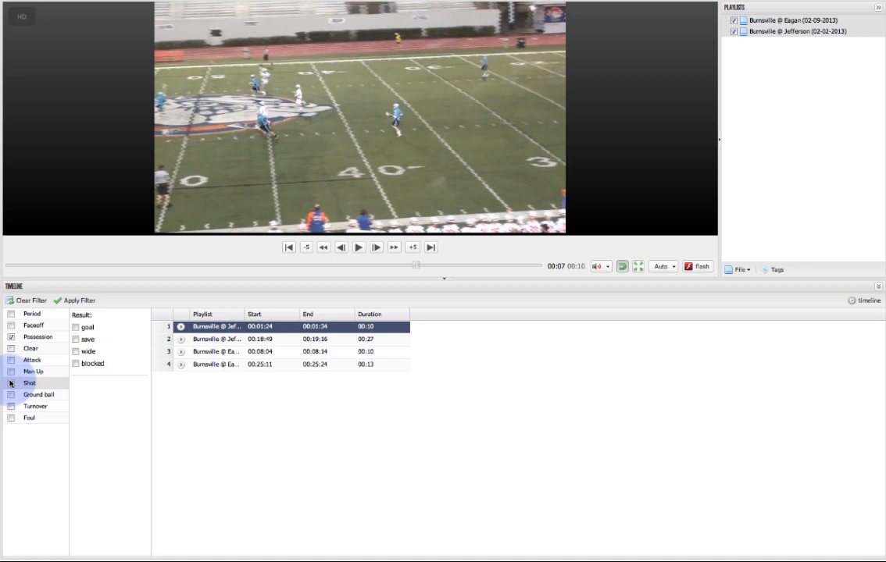
{"action": "left_click", "coordinate": [79, 301]}
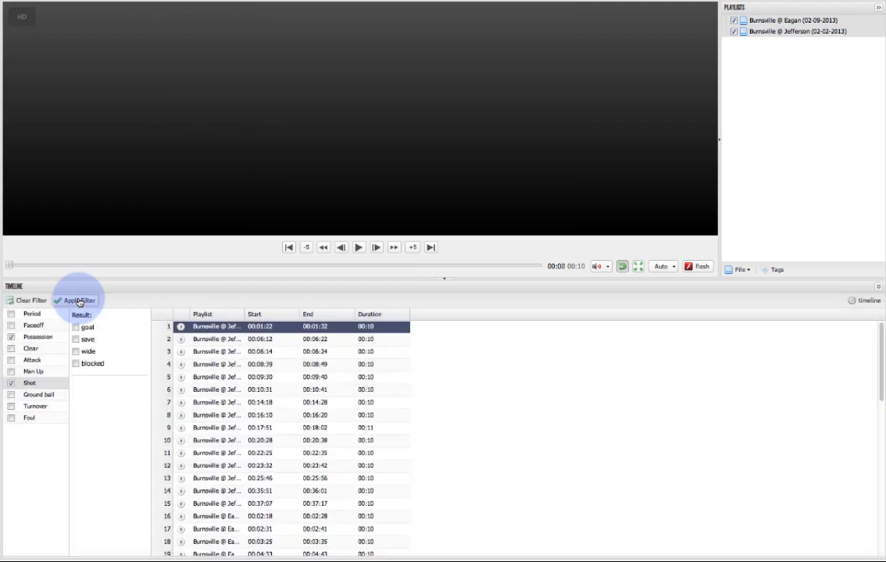
{"action": "left_click", "coordinate": [360, 248]}
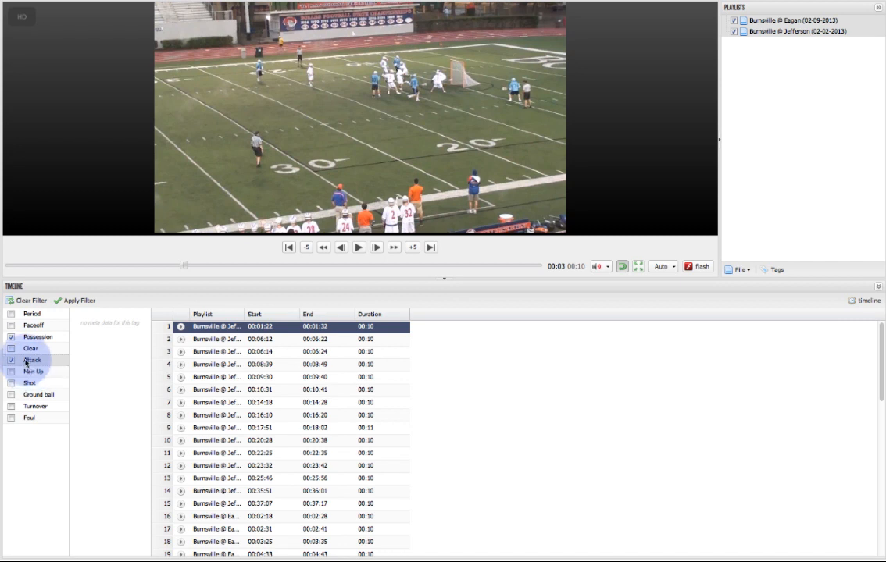
Play the Attack clips within Burnsville possessions by filtering on Attack instead of Shot, and clear the filter
{"action": "left_click", "coordinate": [73, 301]}
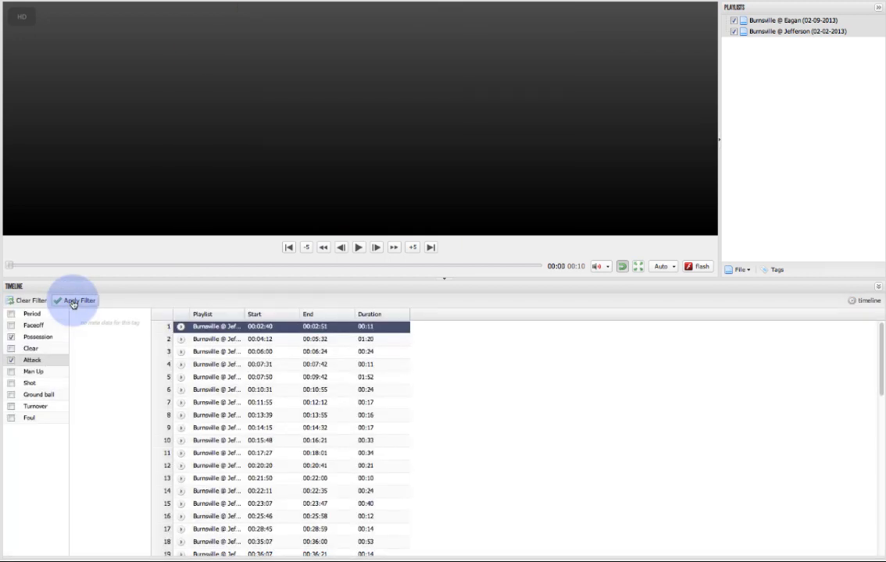
{"action": "left_click", "coordinate": [359, 248]}
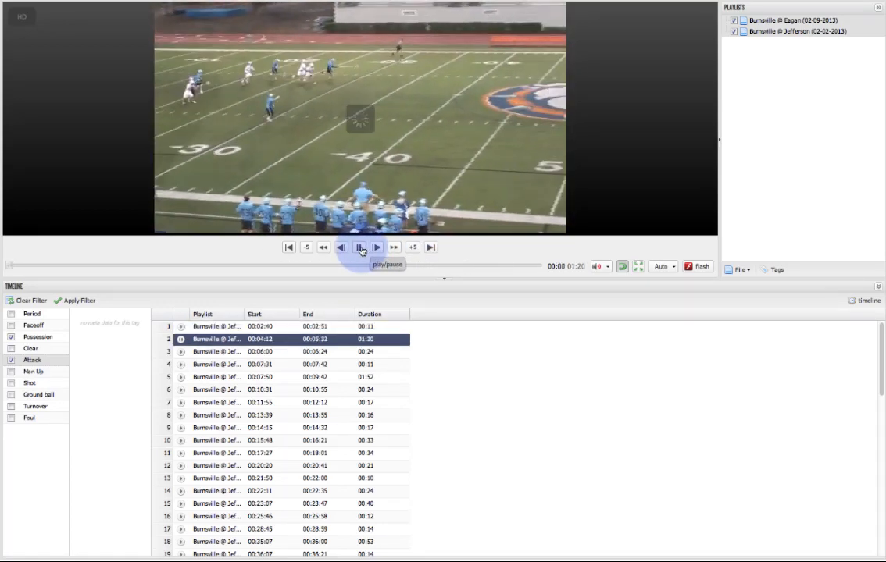
{"action": "left_click", "coordinate": [31, 299]}
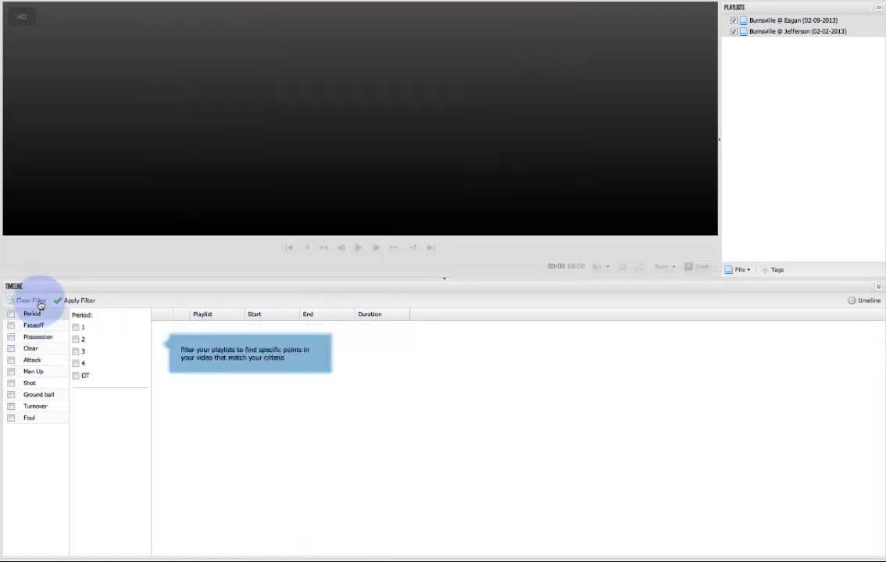
Filter both playlists for Burnsville ground balls, play the first matching clip for a few seconds, and pause it
{"action": "left_click", "coordinate": [27, 397]}
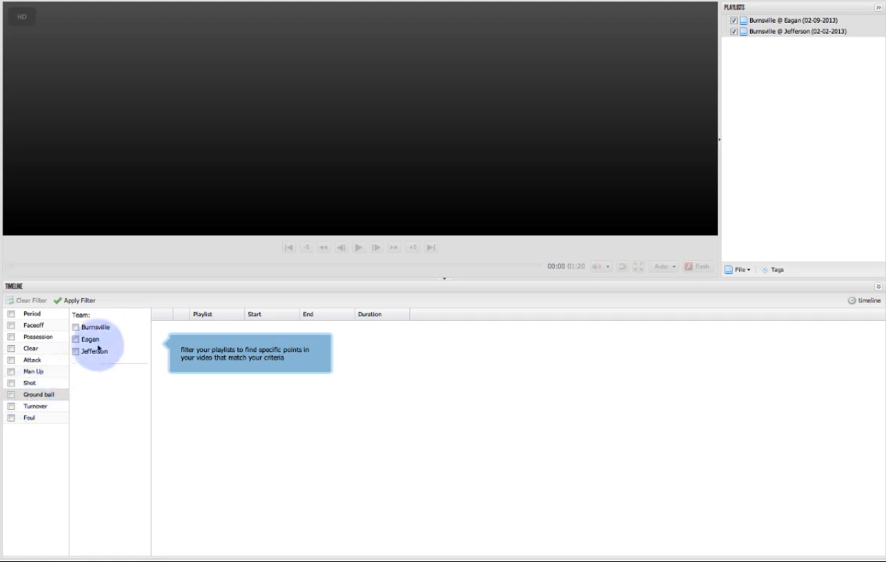
{"action": "left_click", "coordinate": [81, 328]}
{"action": "left_click", "coordinate": [79, 302]}
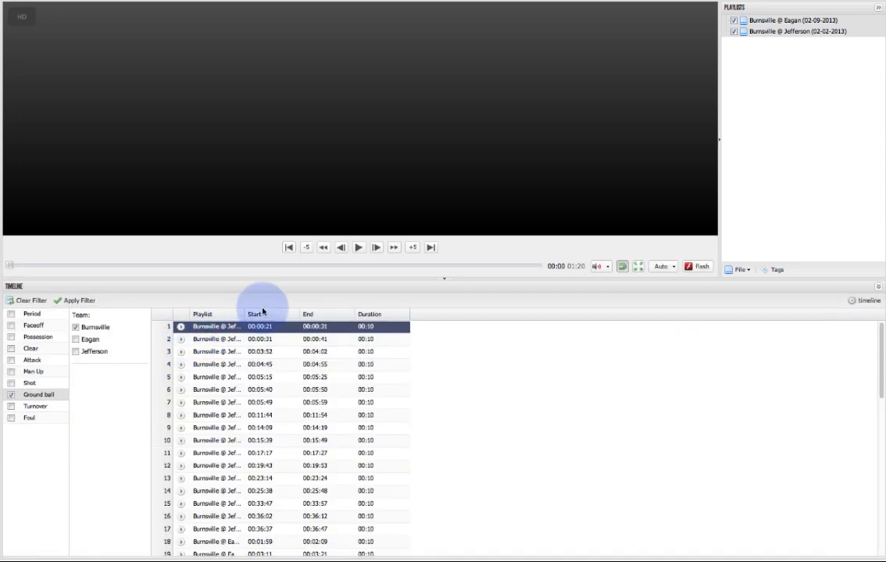
{"action": "left_click", "coordinate": [359, 248]}
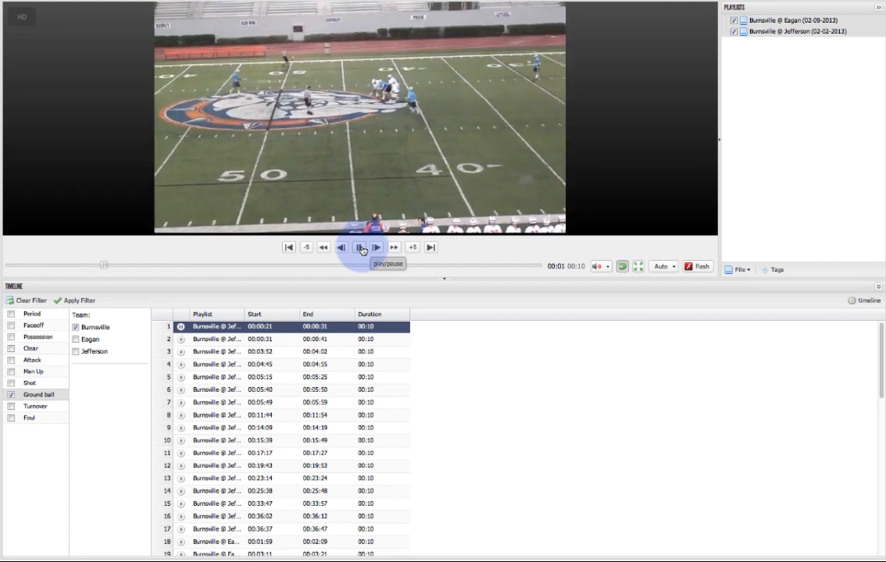
{"action": "left_click", "coordinate": [362, 249]}
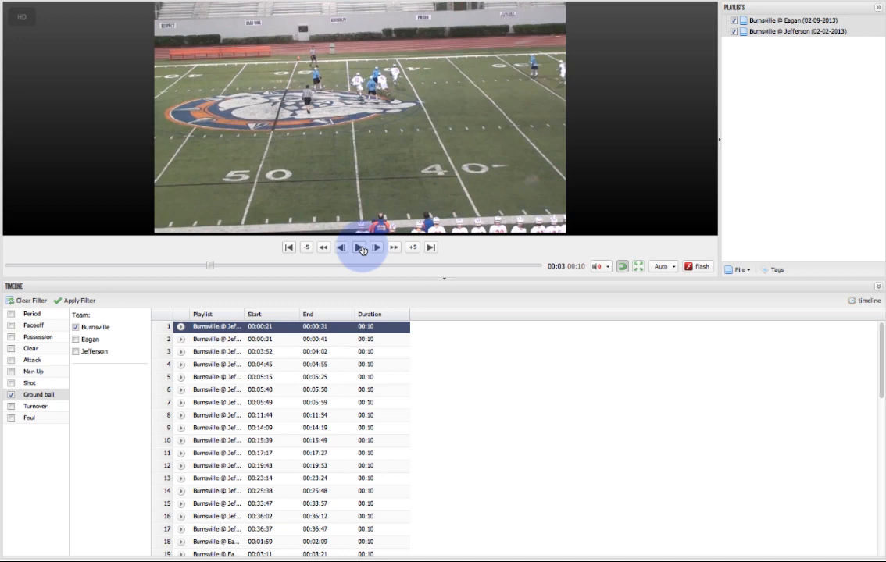
Return to the full timeline view, review the system tags' lead times, durations and hot keys in the tag editor, and close it
{"action": "left_click", "coordinate": [865, 301]}
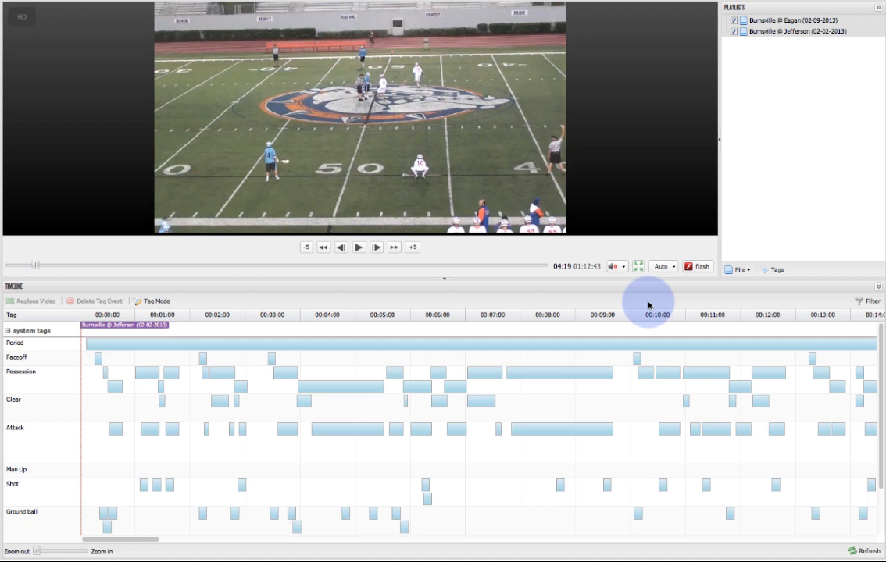
{"action": "left_click", "coordinate": [778, 273]}
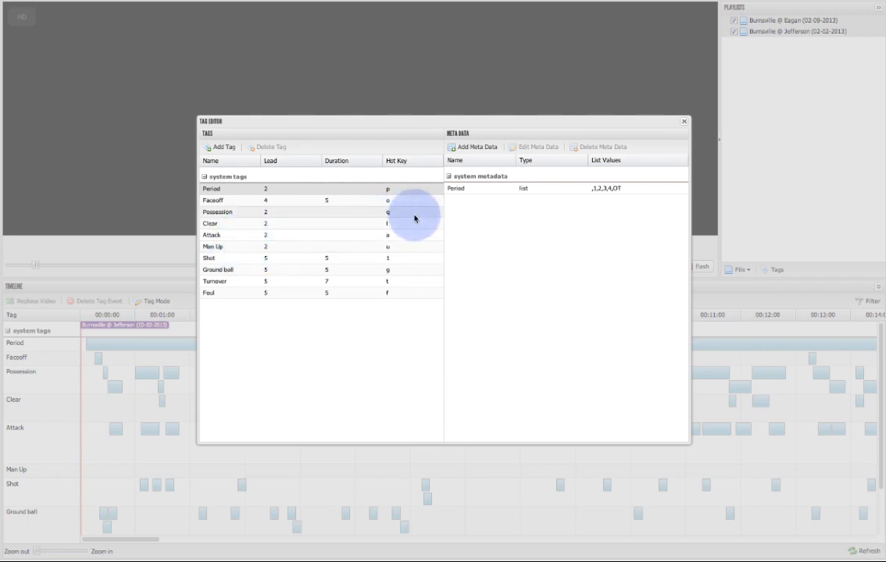
{"action": "left_click", "coordinate": [684, 125]}
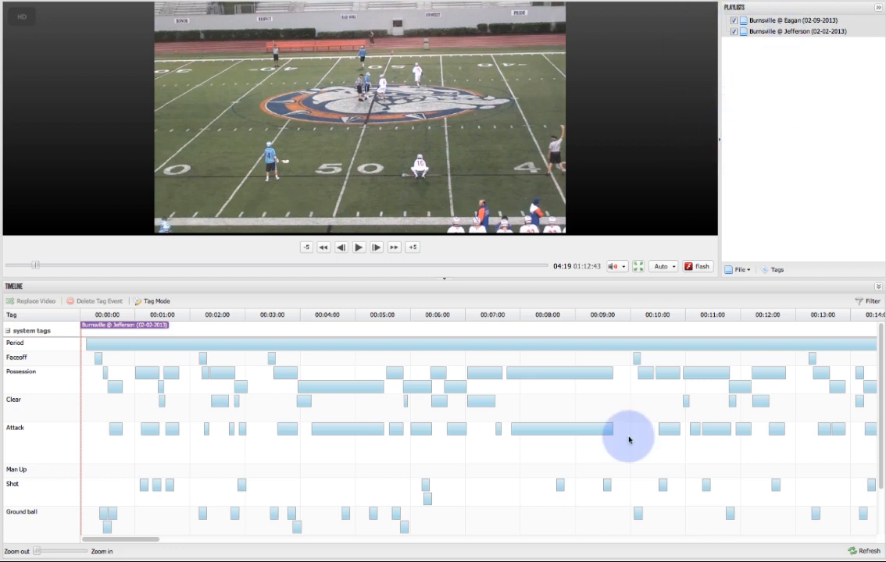
Switch the timeline to tag mode for the Burnsville @ Jefferson game
{"action": "left_click", "coordinate": [159, 301]}
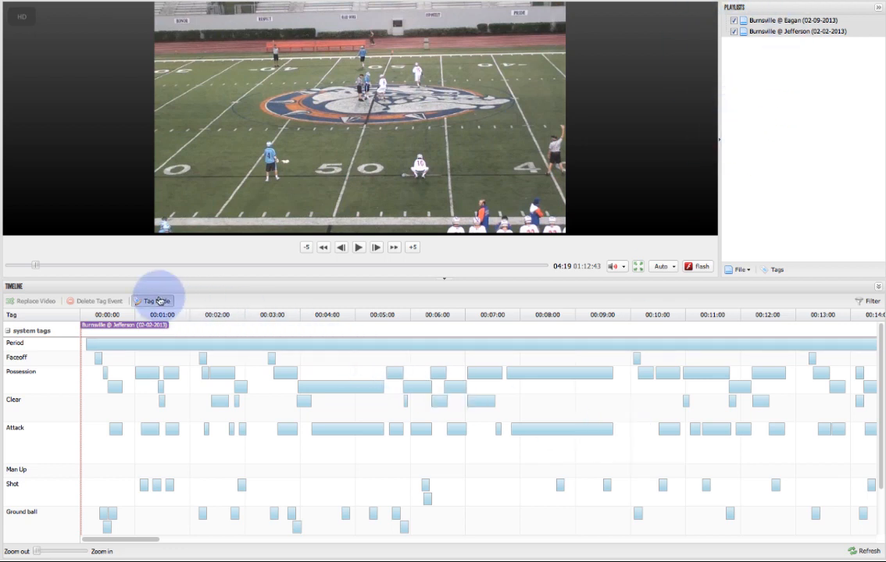